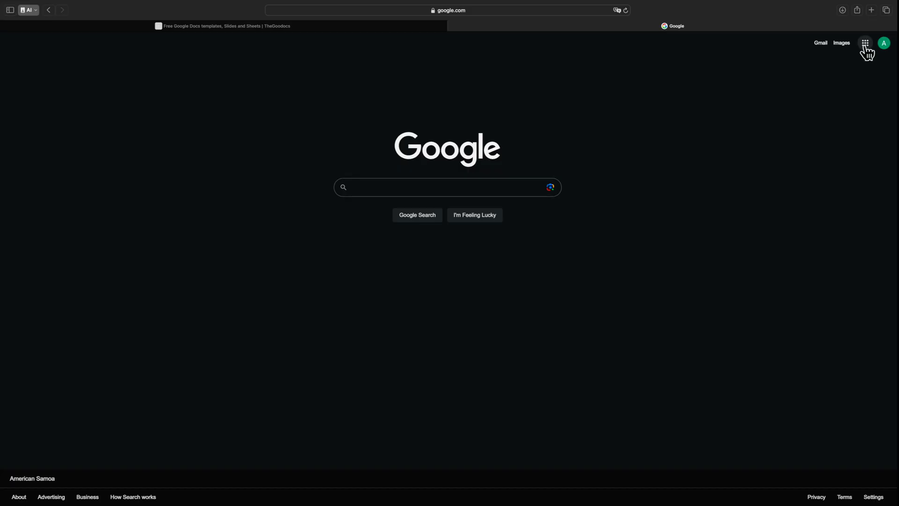
- Open the Google apps list and scroll it to show Docs, Slides and Sheets
left_click(865, 43)
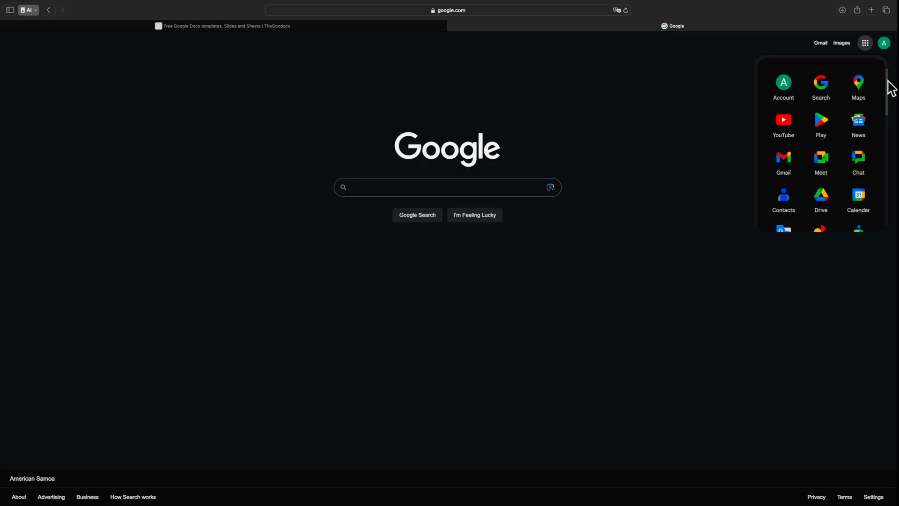
left_click_drag(889, 87, 889, 141)
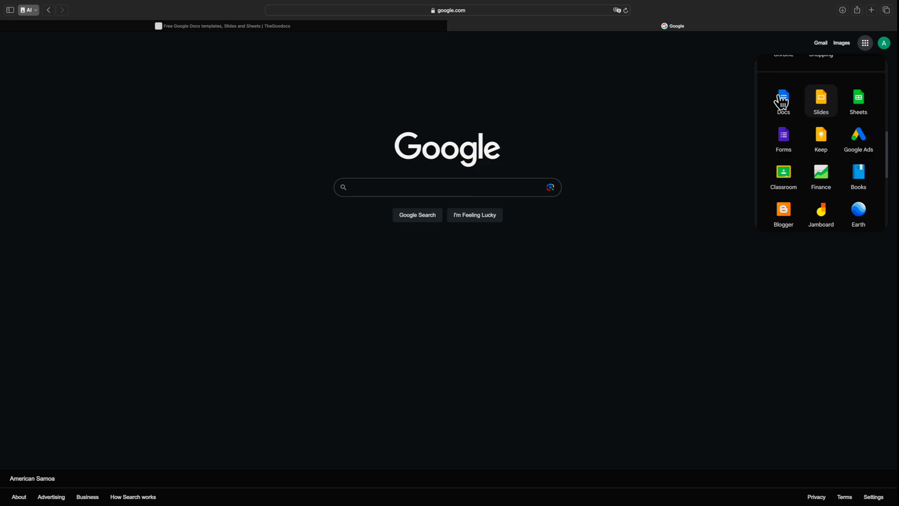
- On TheGoodDocs, filter to brochure templates and open the Blue Education Brochure
left_click(218, 29)
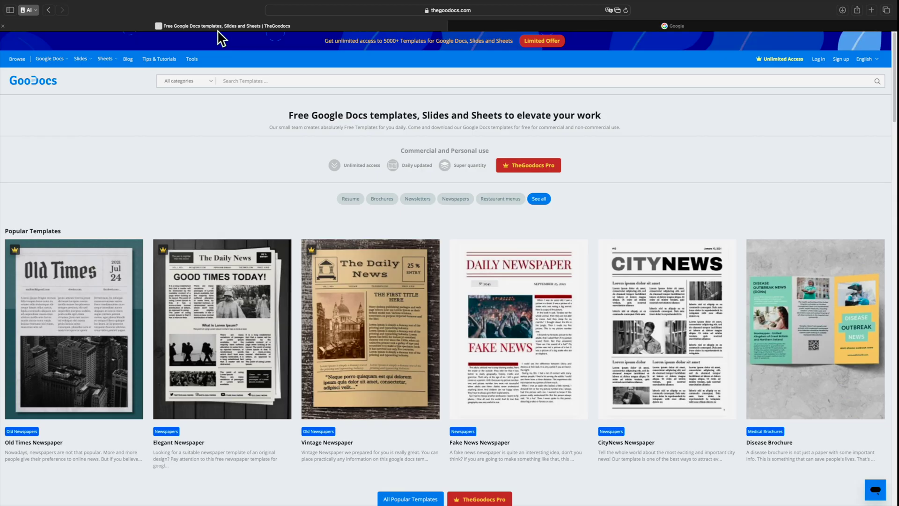
left_click(388, 200)
scroll(389, 199, "down", 8)
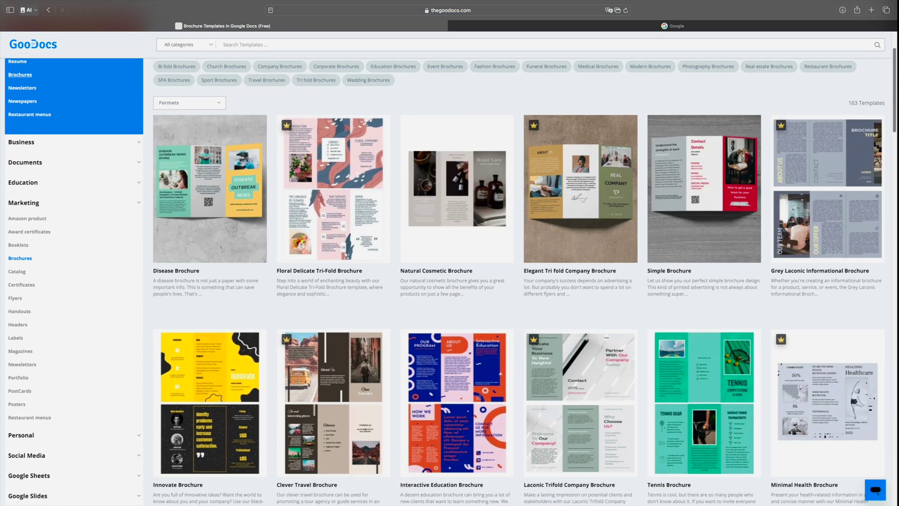
scroll(462, 281, "down", 12)
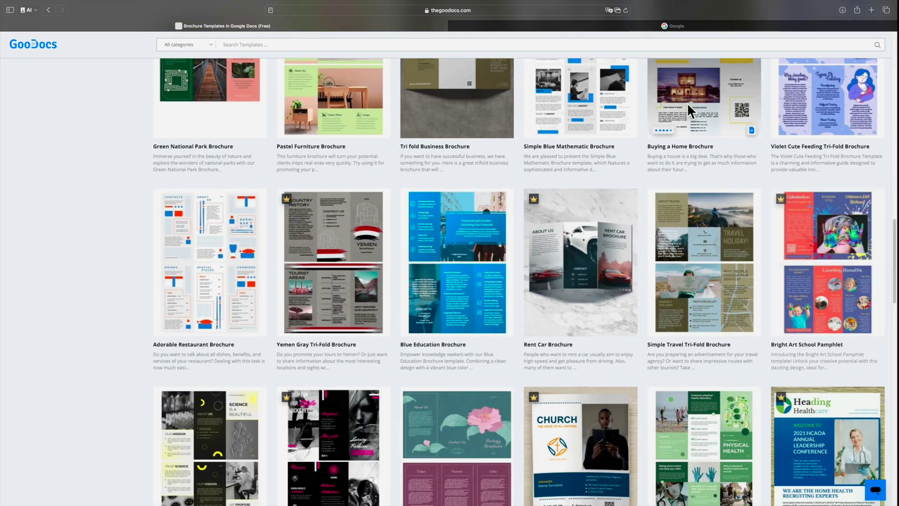
left_click(462, 281)
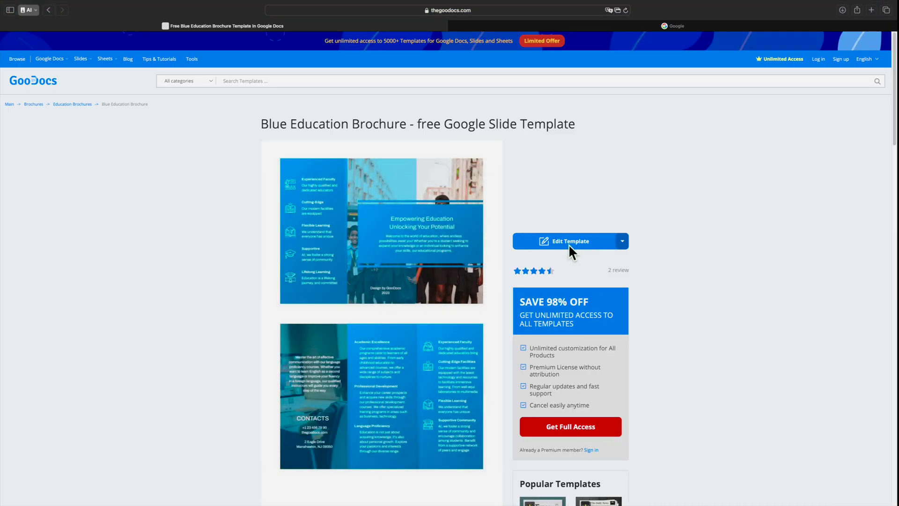
- Choose Edit Template for Free to get a Google Slides copy
left_click(589, 239)
left_click(603, 340)
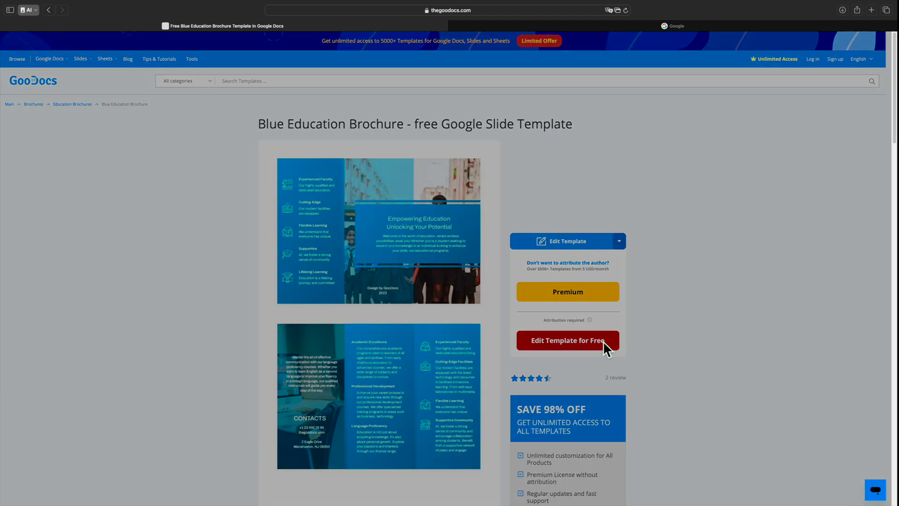
left_click(460, 347)
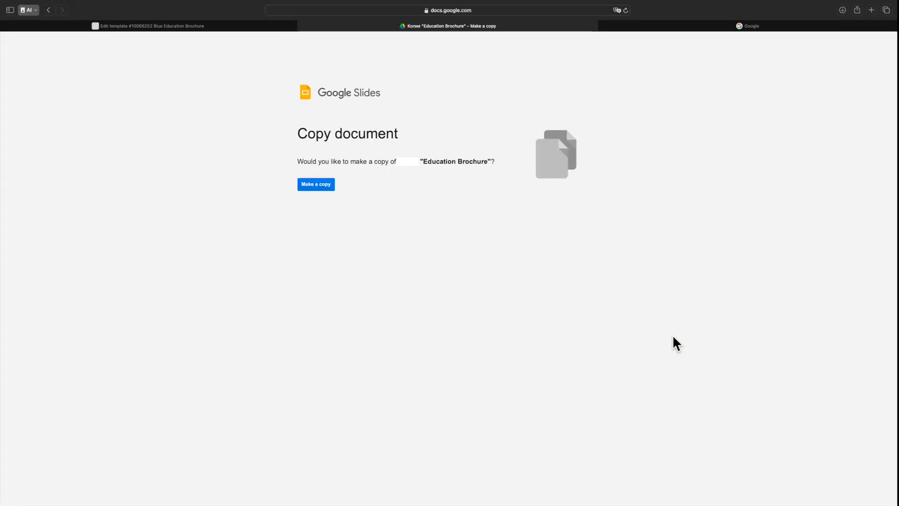
- Make a copy of the Education Brochure and fill the left panel and headline box teal
left_click(322, 189)
left_click(276, 69)
left_click(308, 115)
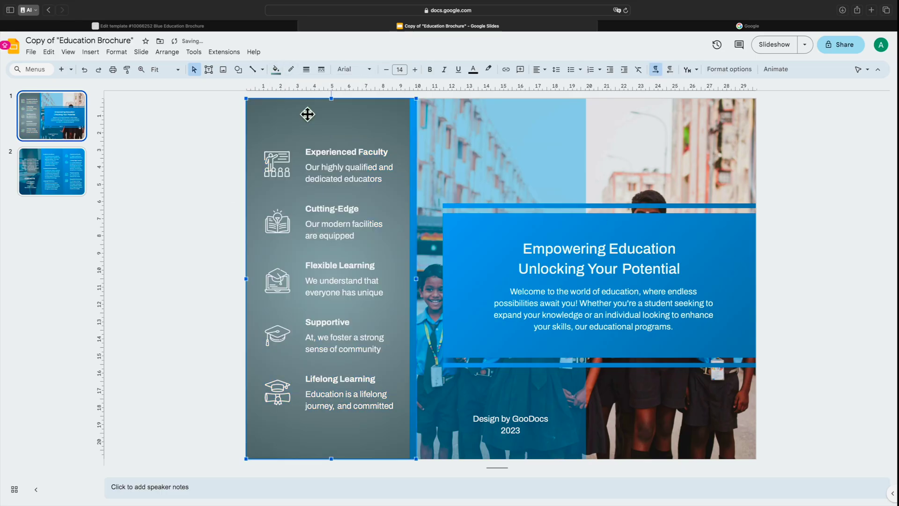
left_click(276, 70)
left_click(336, 124)
left_click(462, 247)
left_click(276, 70)
left_click(336, 125)
- Highlight 'Empowering Education' in black and 'Unlocking Your Potential' in red
triple_click(561, 249)
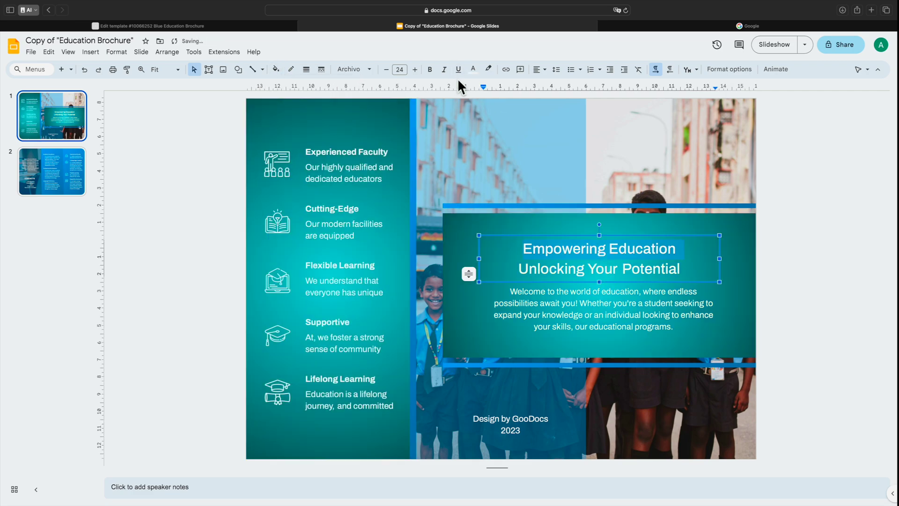
left_click(489, 69)
left_click(501, 97)
left_click(488, 69)
left_click(491, 98)
triple_click(604, 269)
left_click(489, 69)
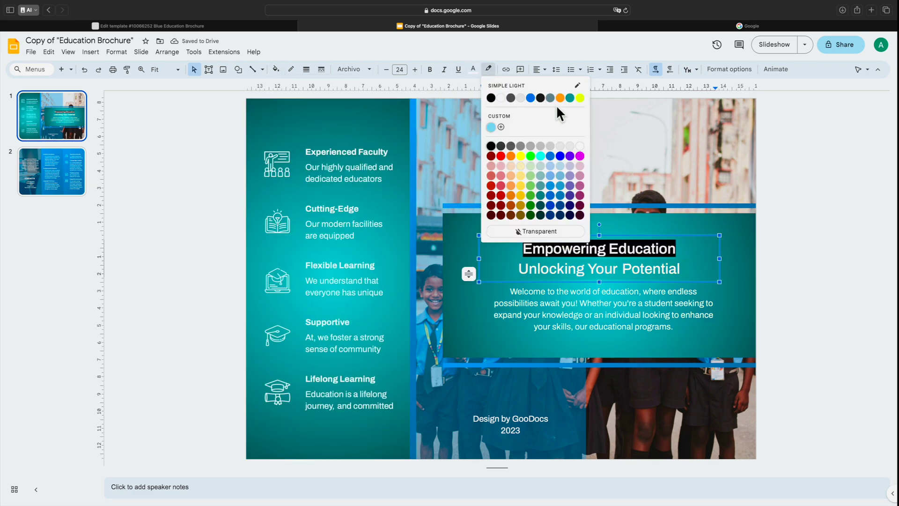
left_click(500, 156)
- Set the body text paragraph to a dark text colour
left_click(568, 317)
left_click(473, 69)
left_click(482, 214)
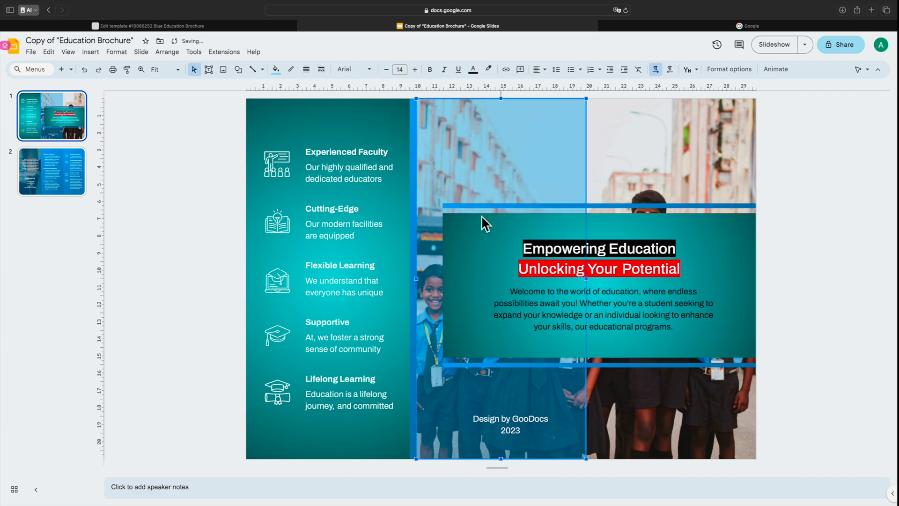
key("Escape")
key("Escape")
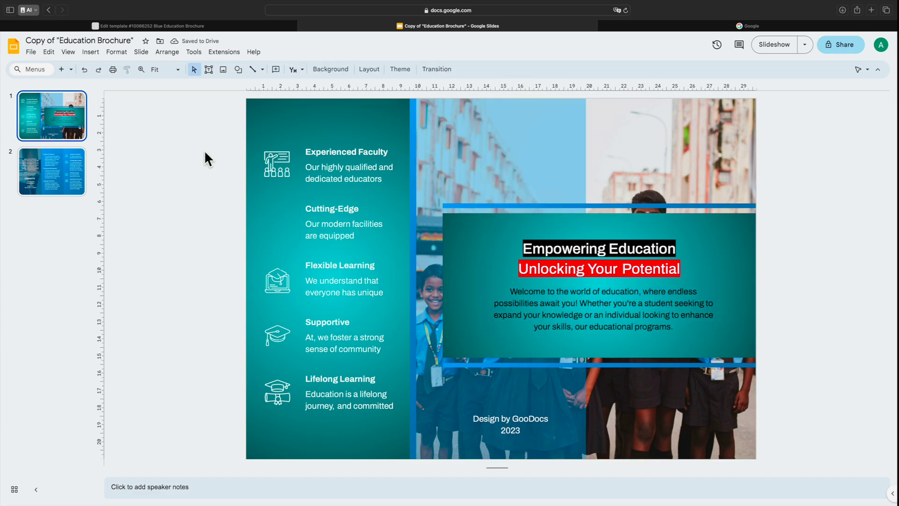
left_click(31, 52)
mouse_move(74, 170)
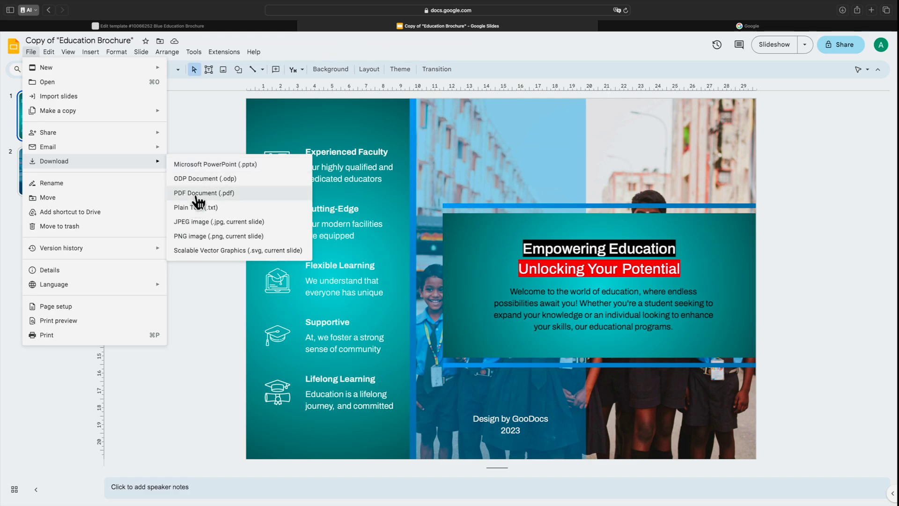
left_click(209, 317)
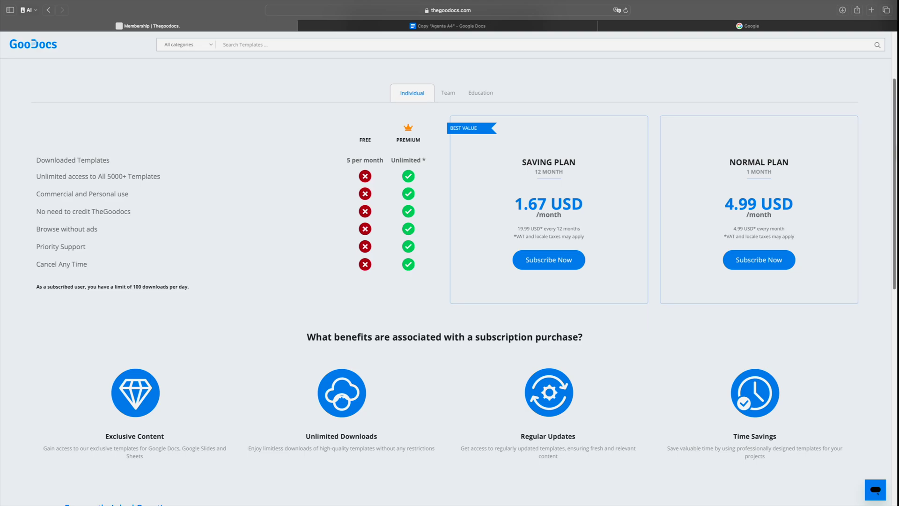
scroll(450, 281, "down", 3)
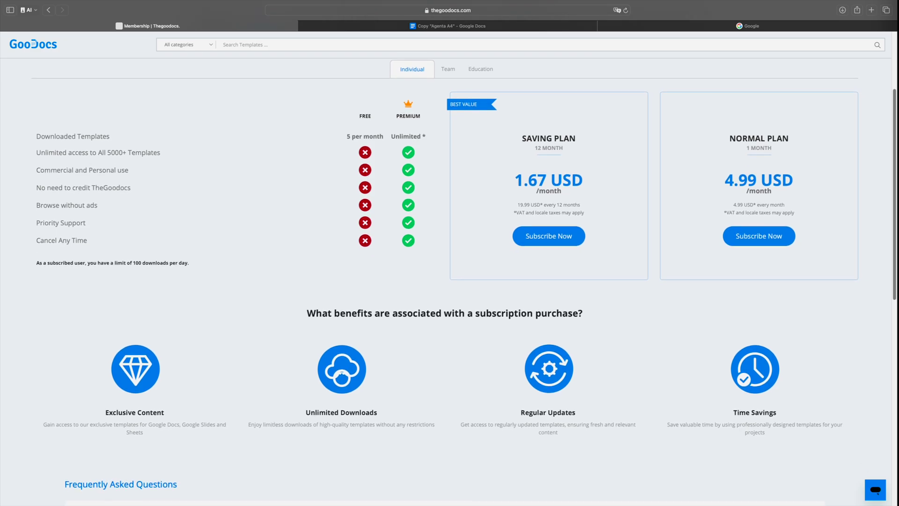